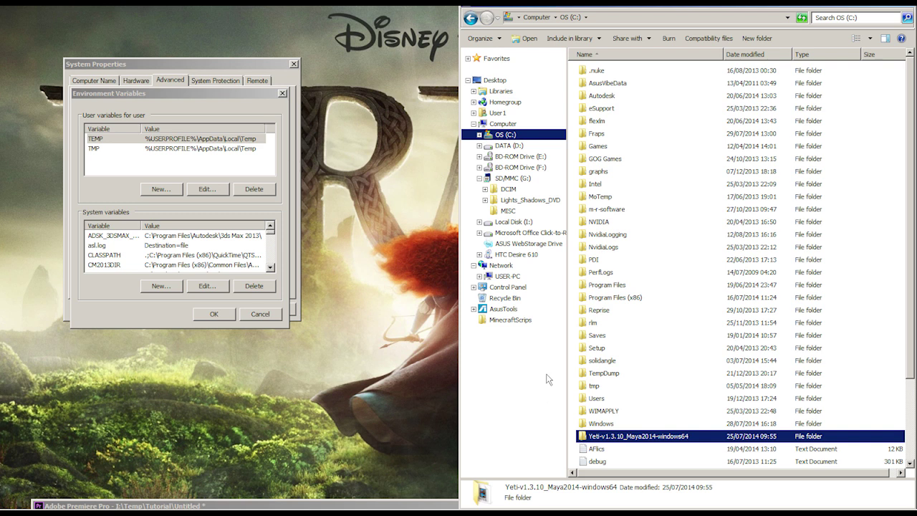
- Browse to the Yeti-v1.3.10_Maya2014-windows64 folder on drive C: and open its pgYetiMaya module file in WordPad
click(536, 17)
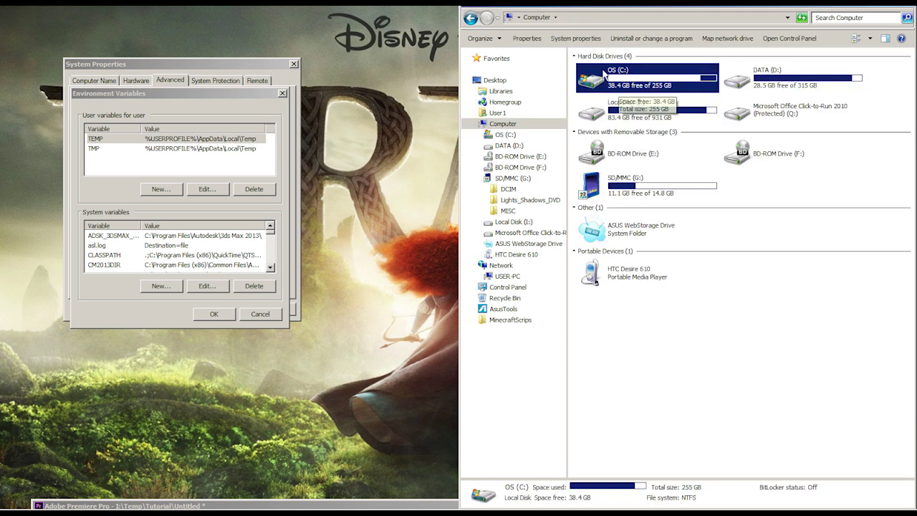
double_click(629, 77)
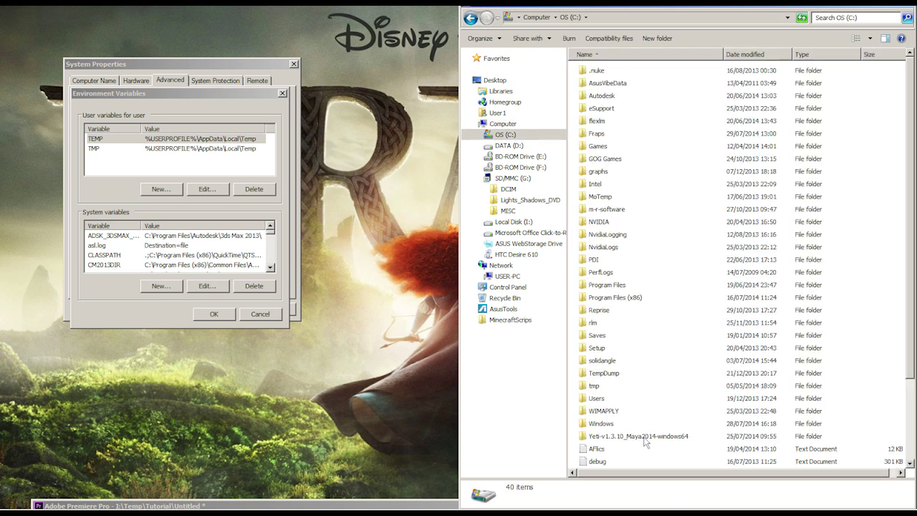
double_click(647, 437)
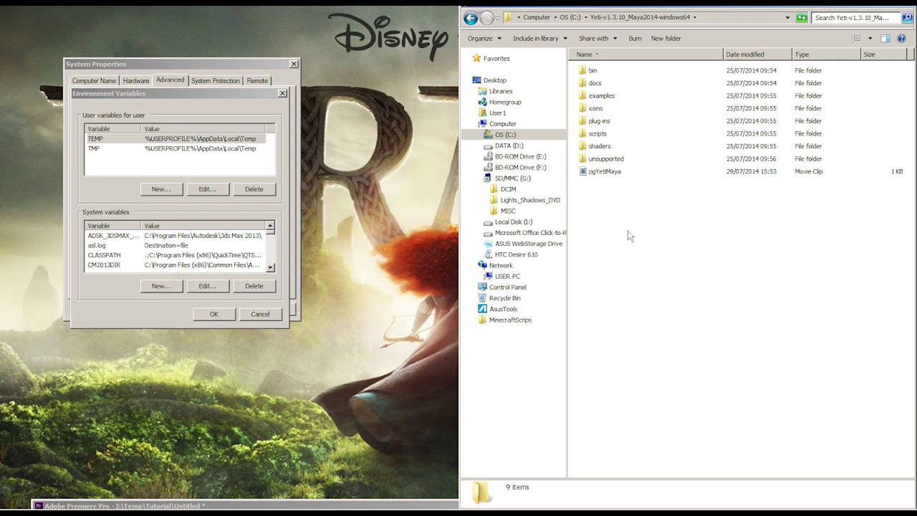
click(625, 175)
click(544, 39)
click(546, 84)
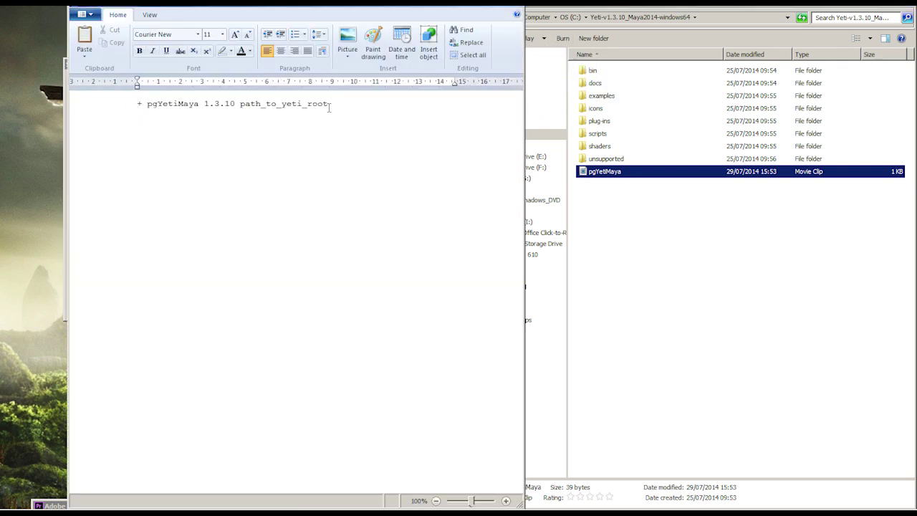
- Replace the path_to_yeti_root placeholder with C:\Yeti-v1.3.10_Maya2014-windows64, then save and close the module file
drag(329, 106, 241, 106)
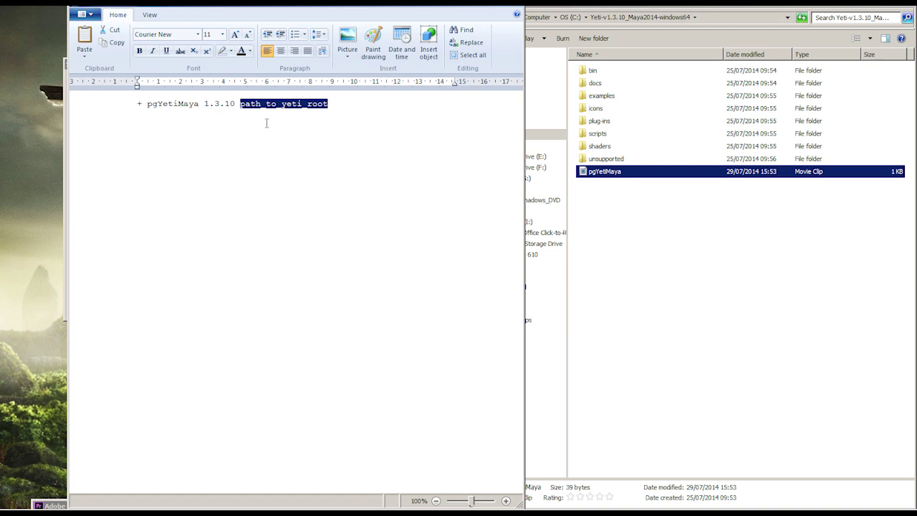
text(C:\)
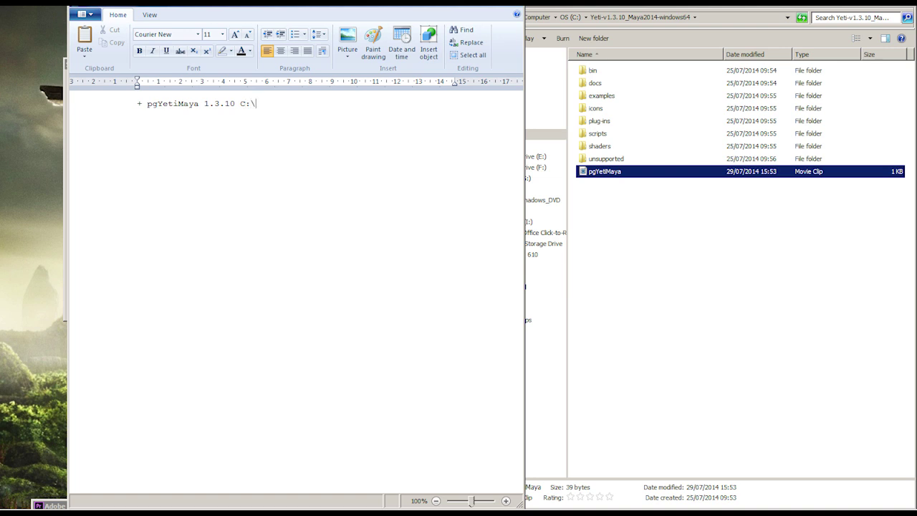
text(Yeti-v1.3.10_Maya2014-windows)
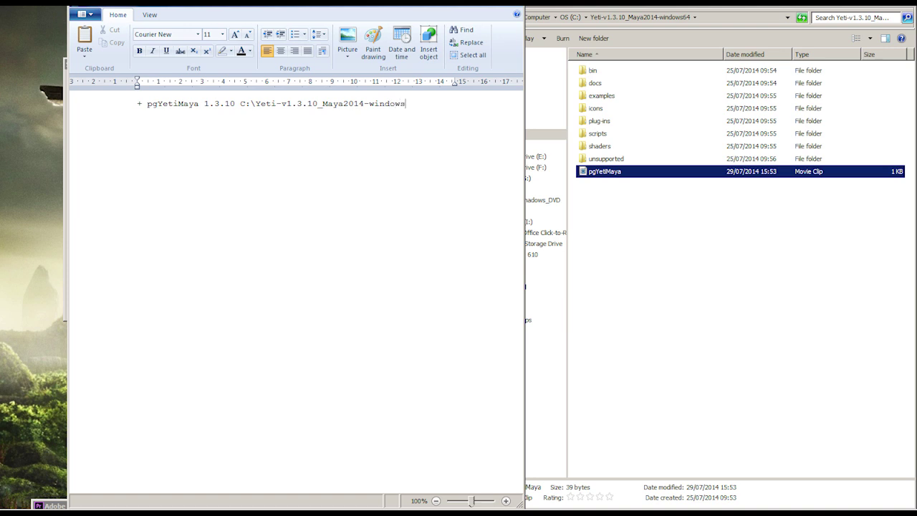
text(64)
key(ctrl+s)
key(alt+F4)
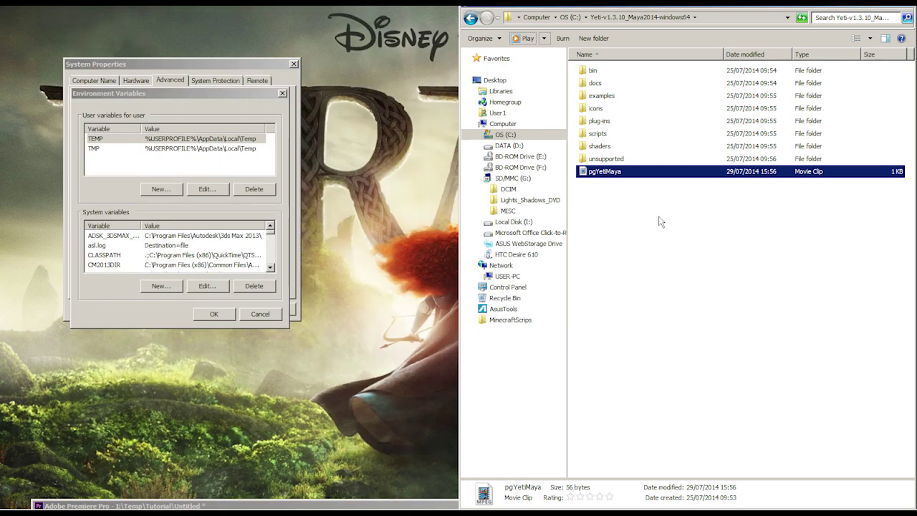
click(630, 201)
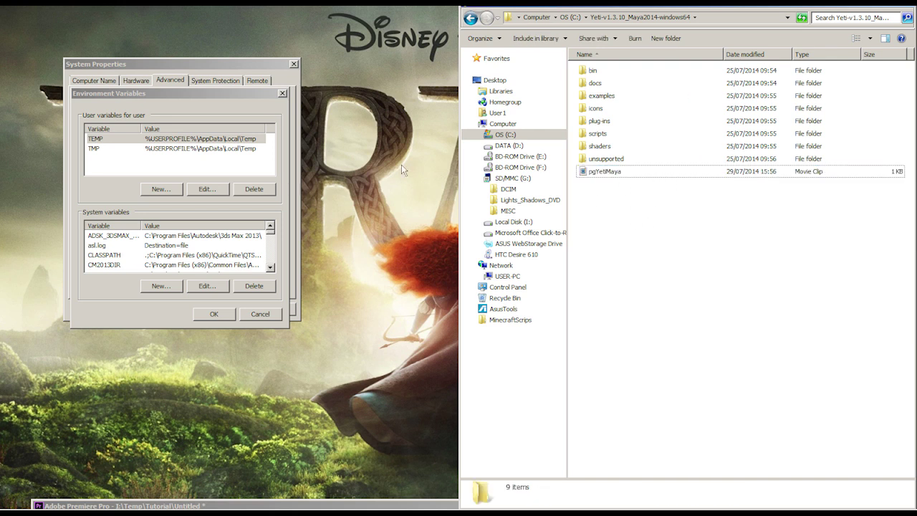
- Search Windows for "environment" to look up the environment variable settings
click(194, 94)
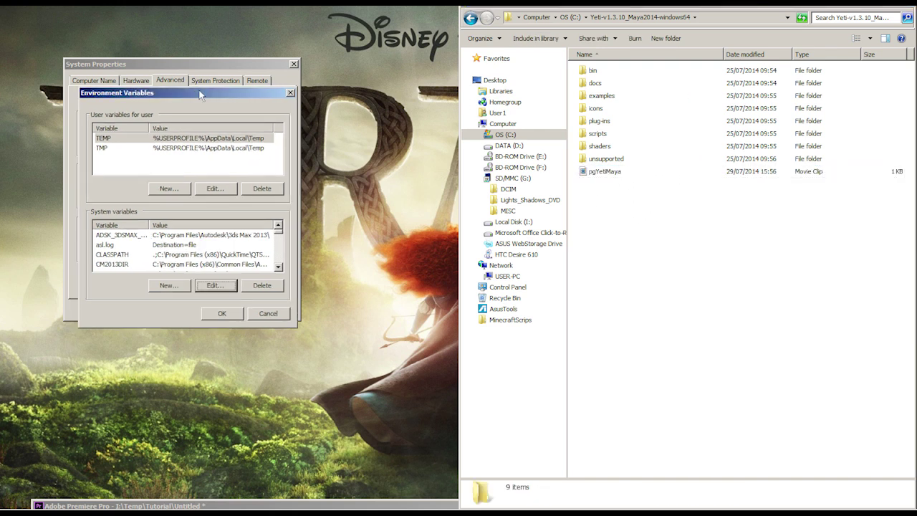
drag(194, 93, 232, 120)
key(super)
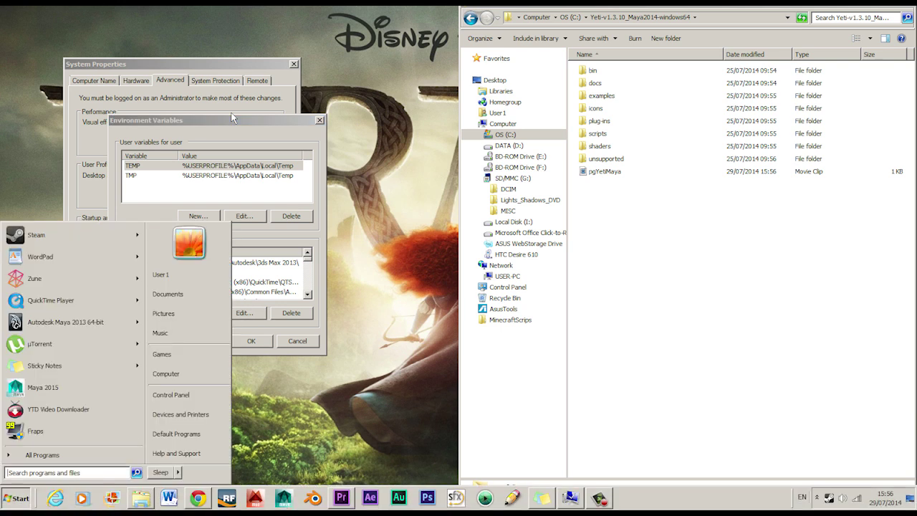
text(environment)
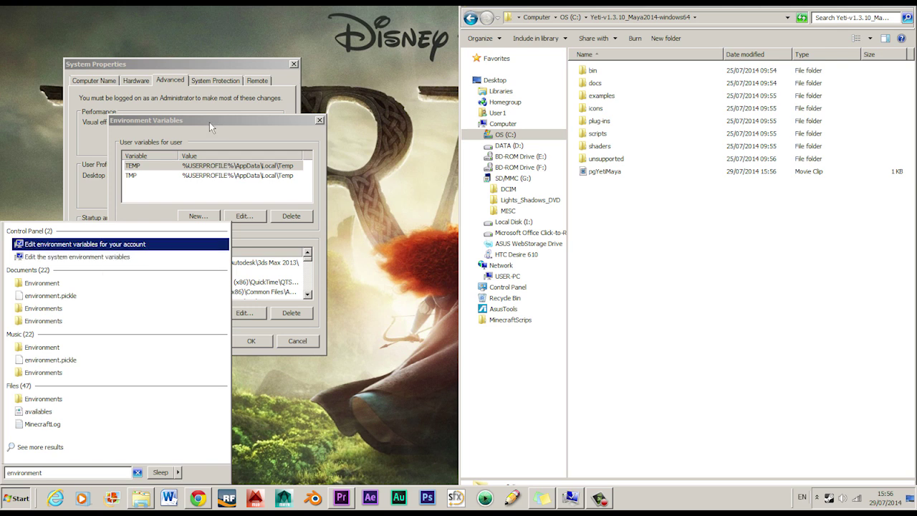
- Select MAYA_MODULE_PATH among the system variables and widen the variable name column enough to read its full name
drag(209, 121, 229, 94)
click(263, 238)
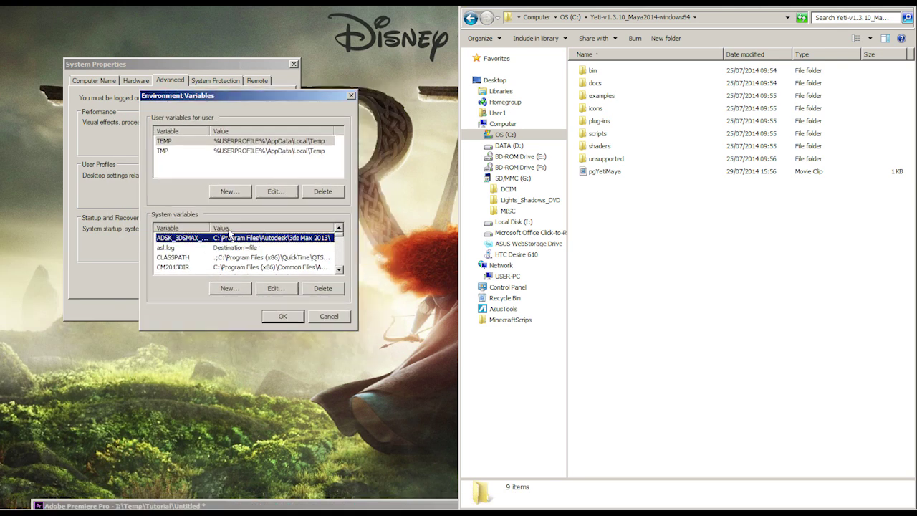
scroll(239, 239, down, 5)
click(239, 238)
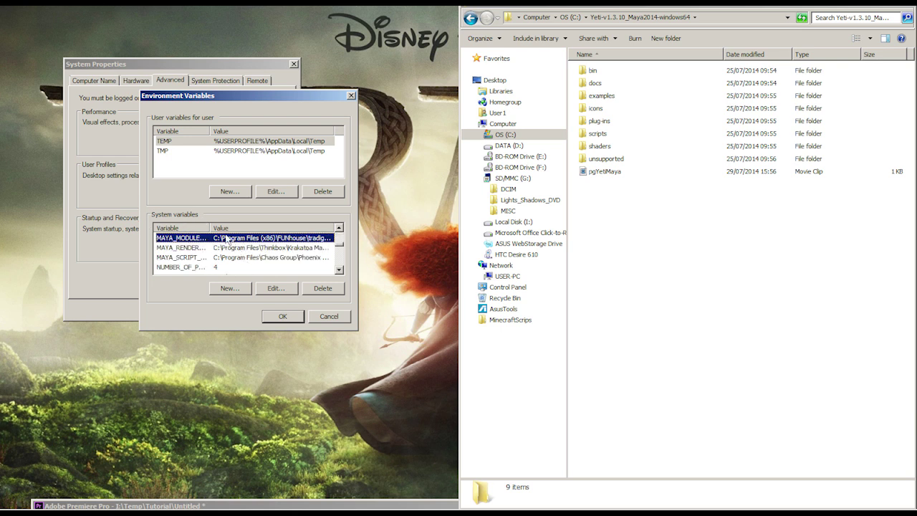
drag(211, 228, 233, 227)
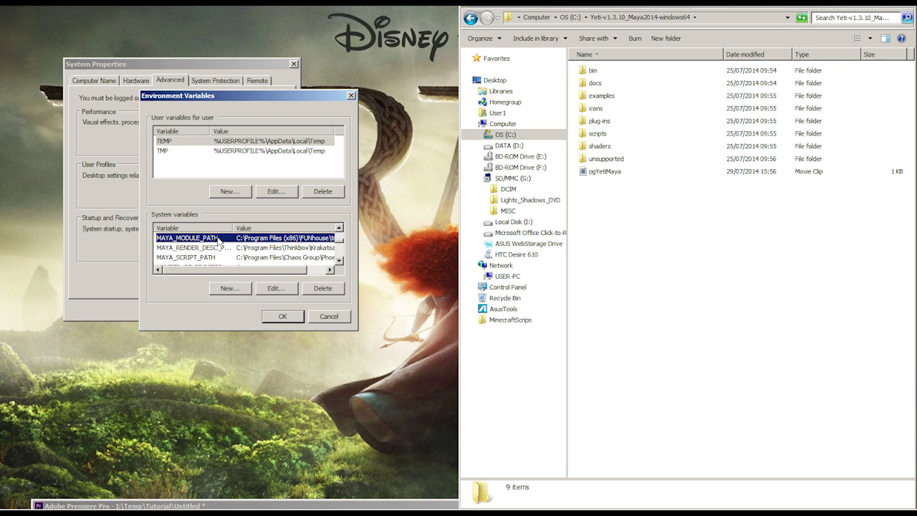
- Copy the Yeti folder path C:\Yeti-v1.3.10_Maya2014-windows64 and try it as the value of a new MAYA_MODULE_PATH system variable, discarding the variable
click(245, 288)
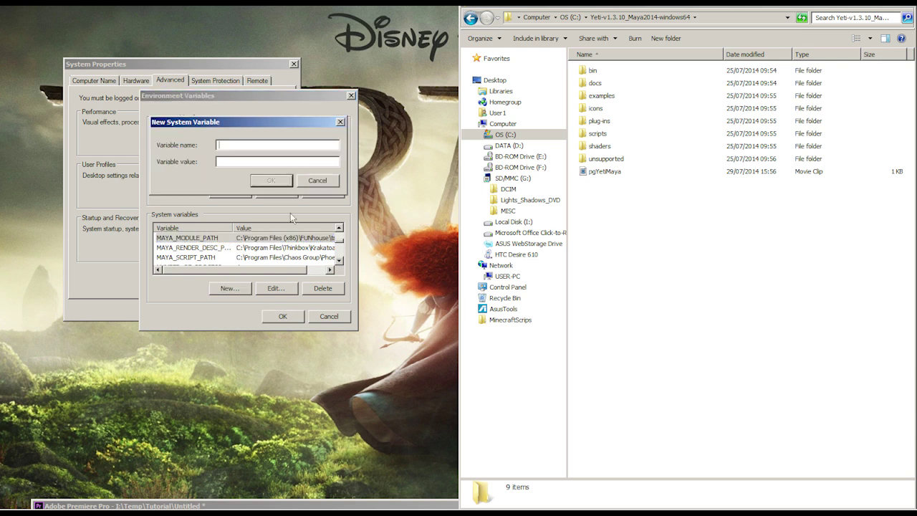
text(MAYA_MODULE_PATH)
click(704, 17)
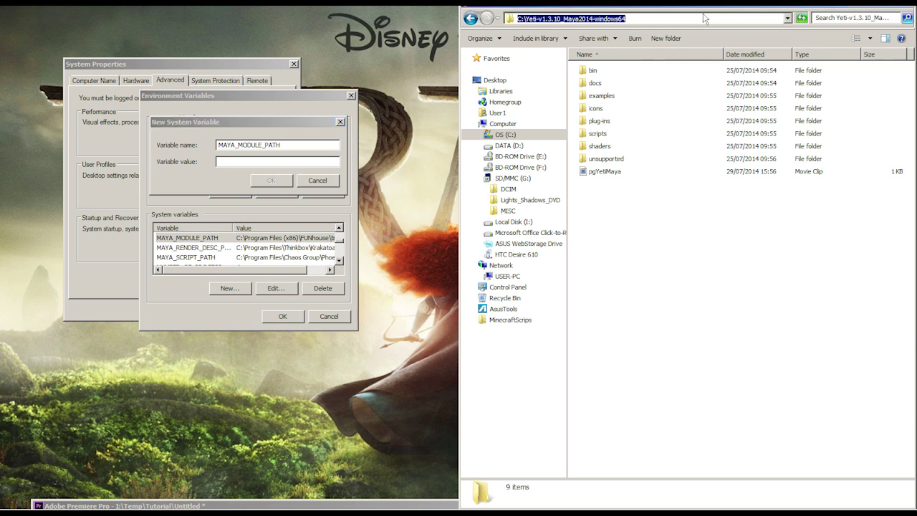
key(ctrl+c)
click(296, 161)
key(ctrl+v)
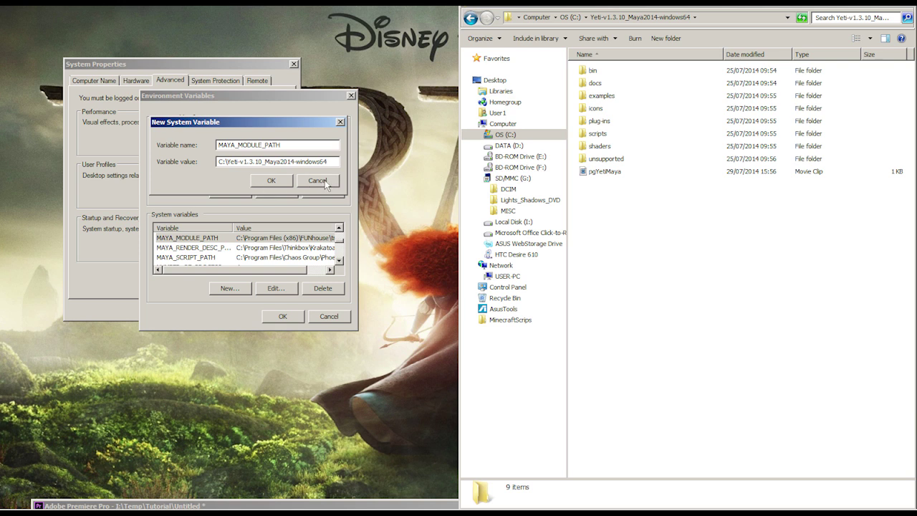
click(316, 180)
- Append ;C:\Yeti-v1.3.10_Maya2014-windows64 to the existing MAYA_MODULE_PATH system variable and accept the environment and system property changes
click(244, 238)
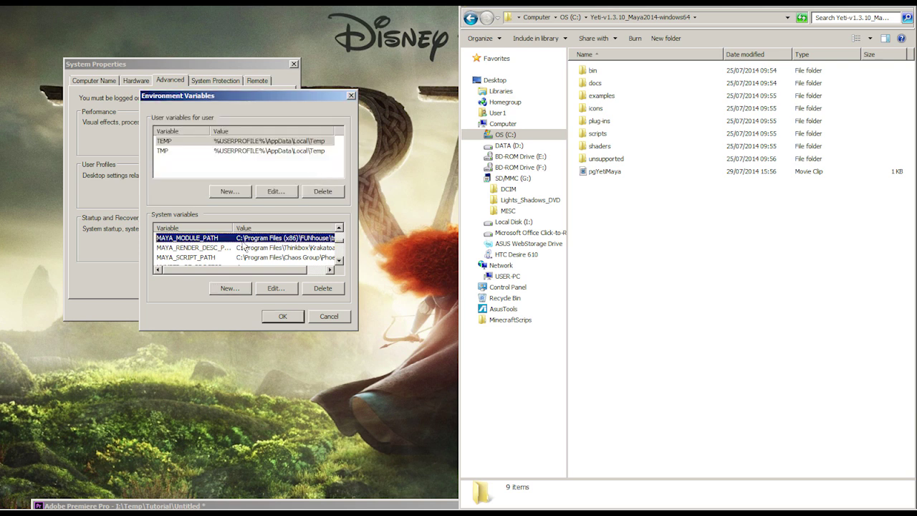
click(278, 288)
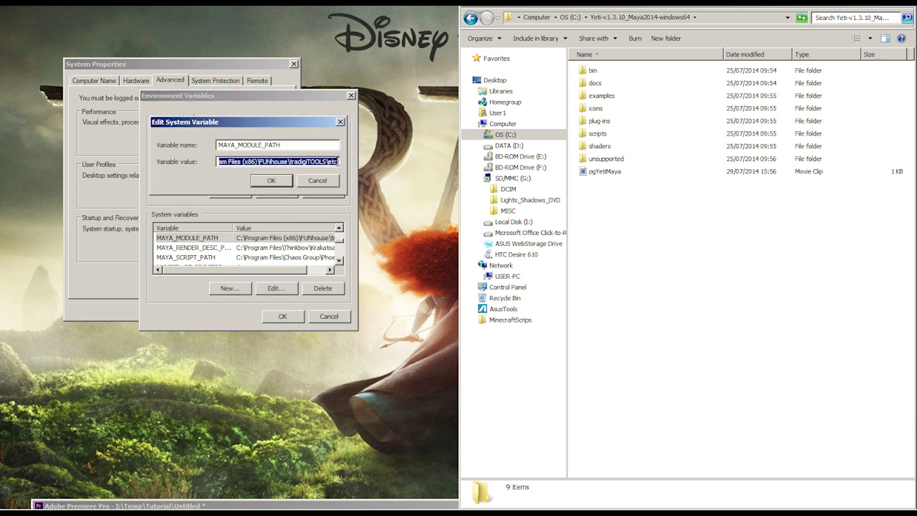
click(338, 162)
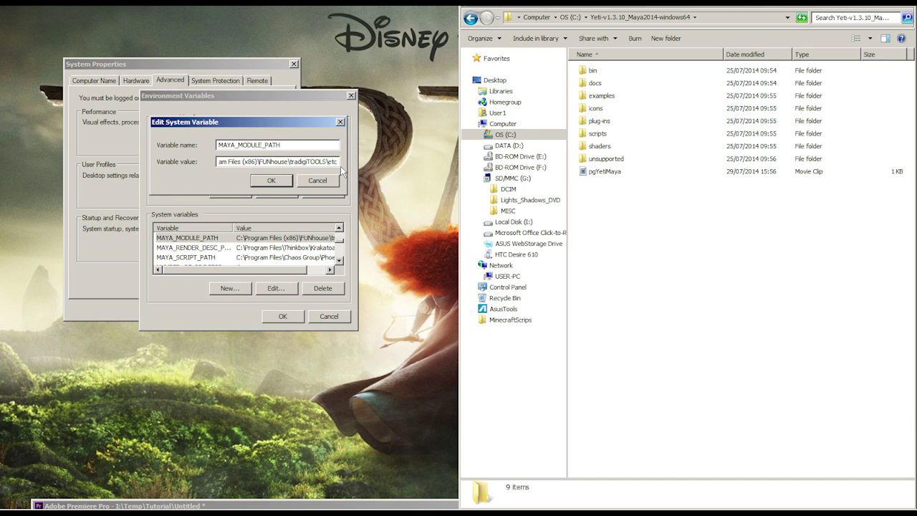
text(;)
key(ctrl+v)
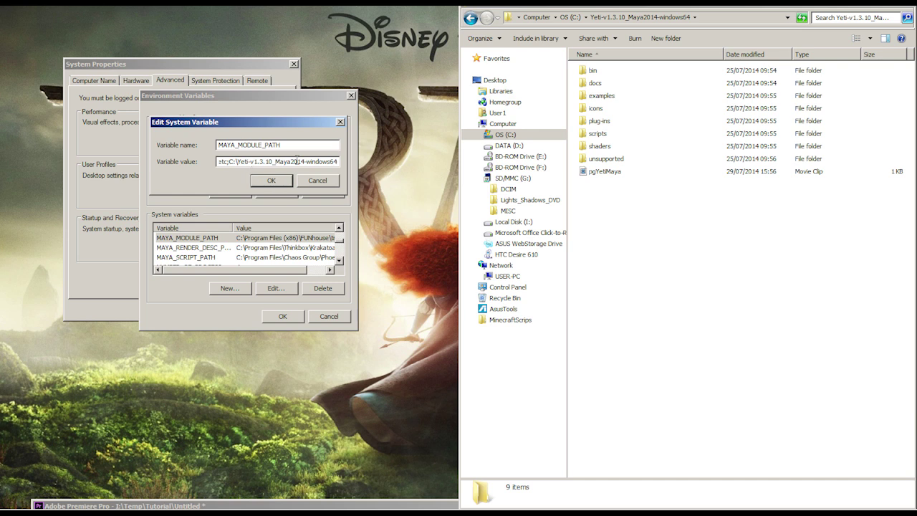
click(278, 180)
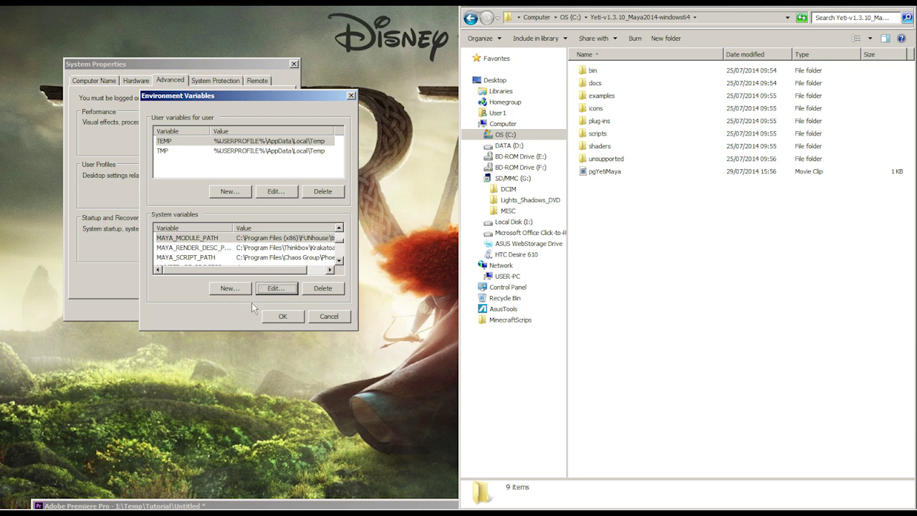
click(281, 316)
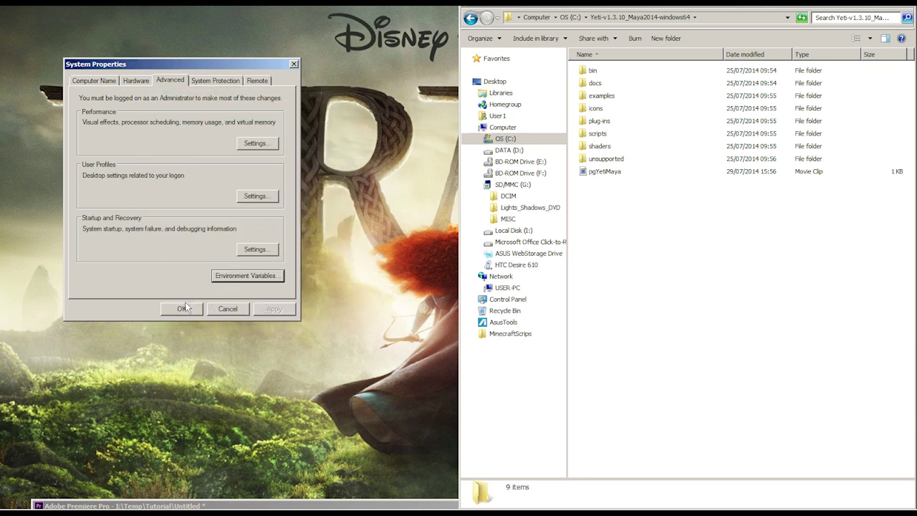
click(192, 303)
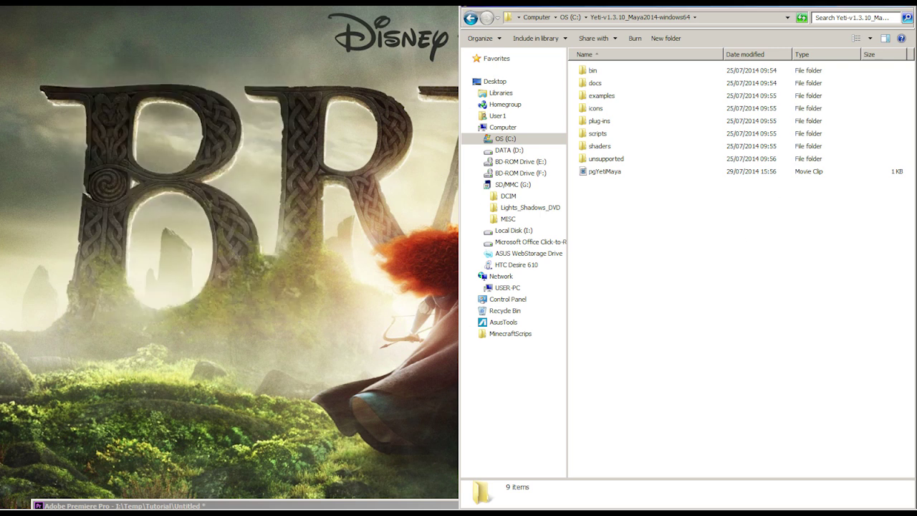
- Switch to Maya, dismiss the Render Settings, and find the Yeti plug-ins in the Plug-in Manager
key(alt+F4)
mouse_move(295, 503)
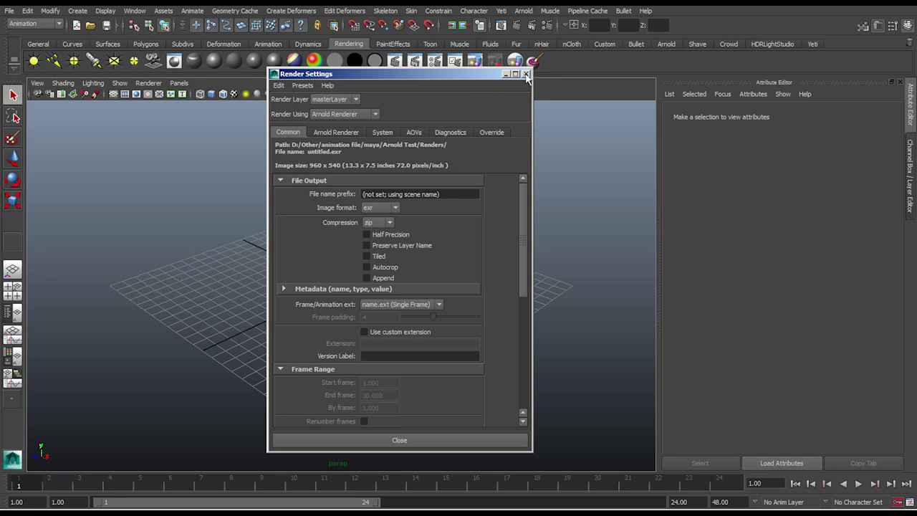
click(526, 74)
click(135, 11)
mouse_move(222, 71)
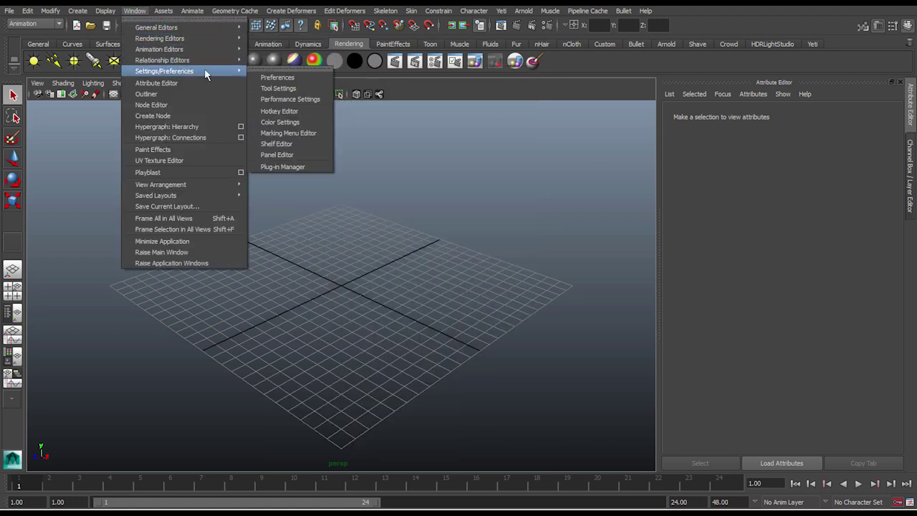
click(305, 167)
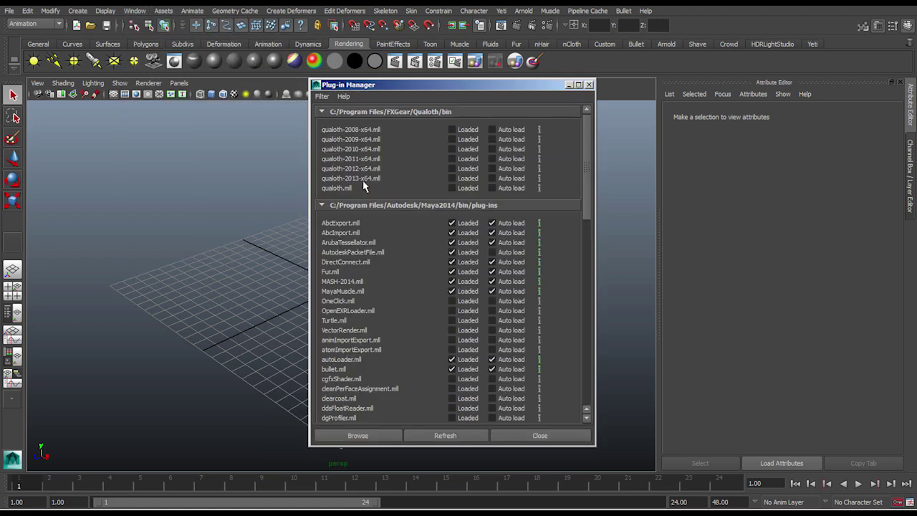
scroll(430, 194, down, 15)
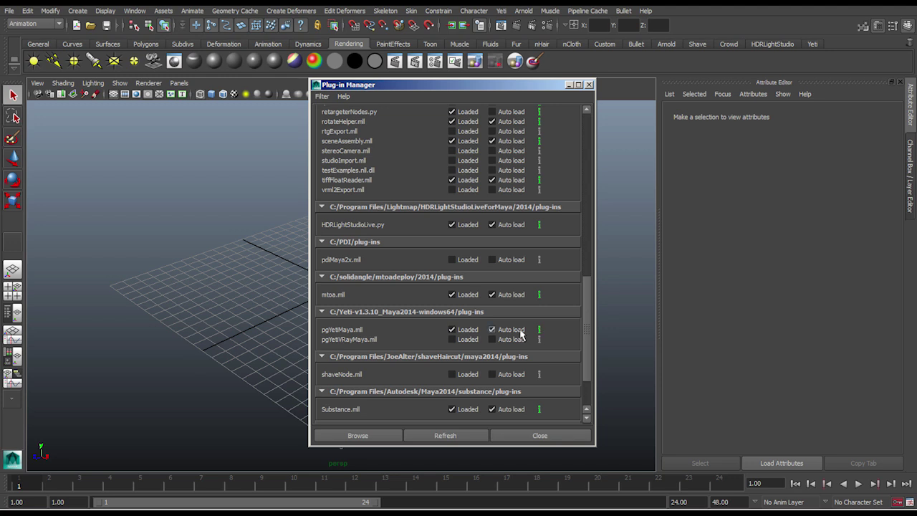
- Load pgYetiMaya.mll from C:\Yeti-v1.3.10_Maya2014-windows64\plug-ins through the Plug-in Manager
click(383, 439)
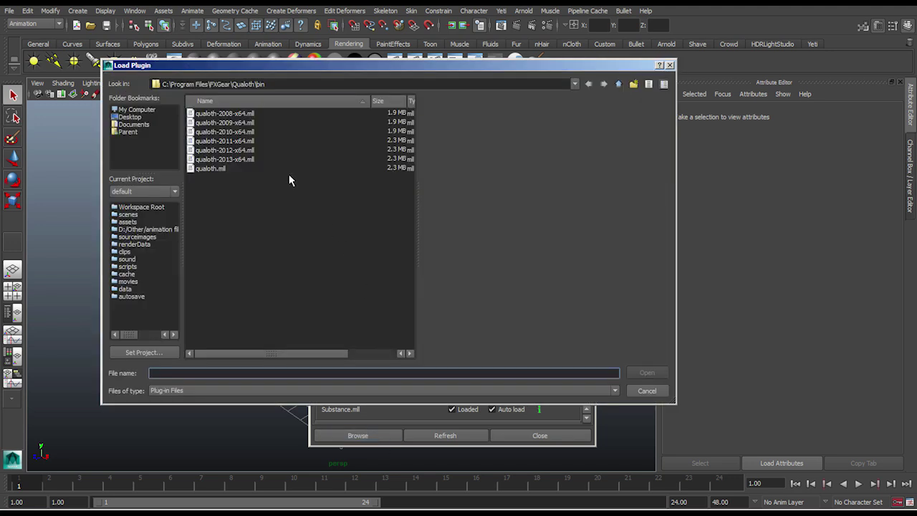
click(619, 83)
click(619, 84)
click(619, 84)
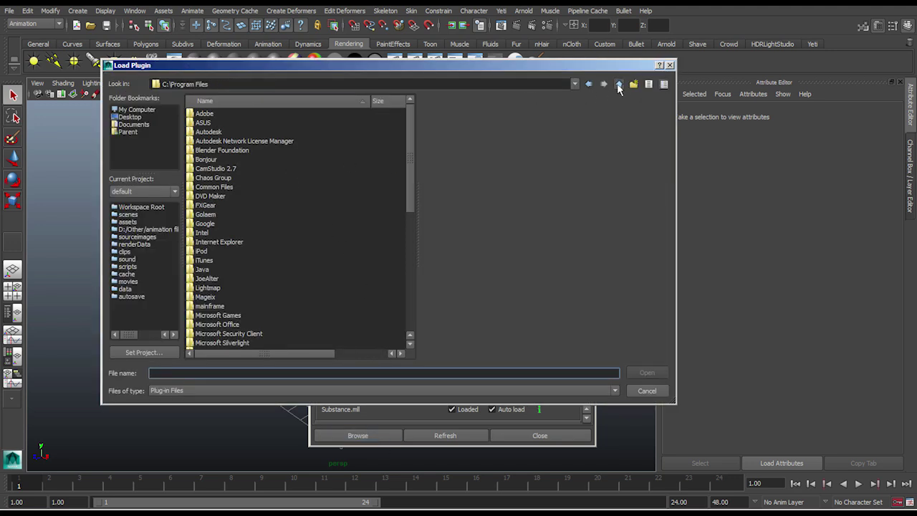
click(619, 84)
scroll(253, 309, down, 3)
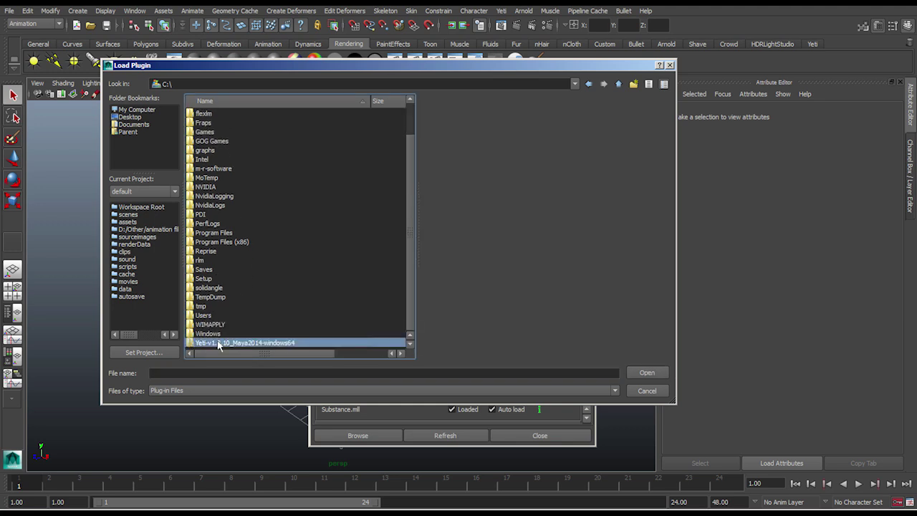
double_click(219, 342)
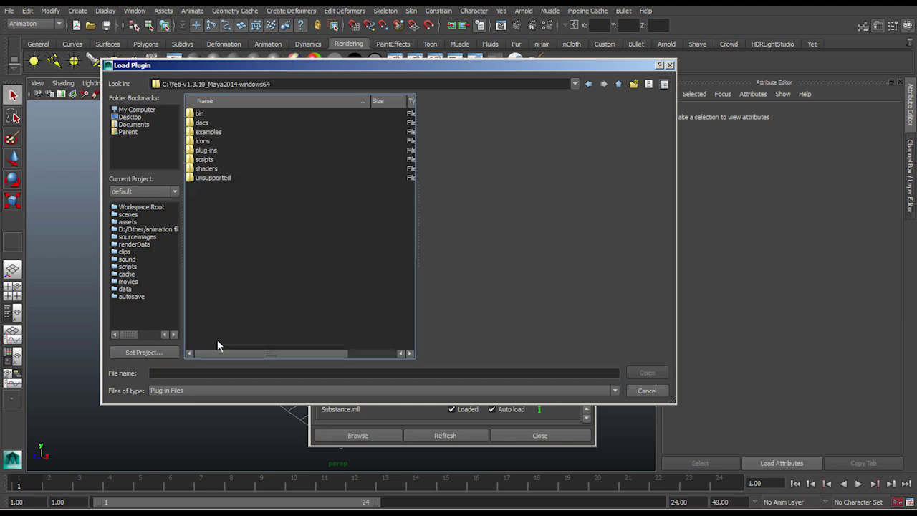
double_click(206, 150)
click(217, 113)
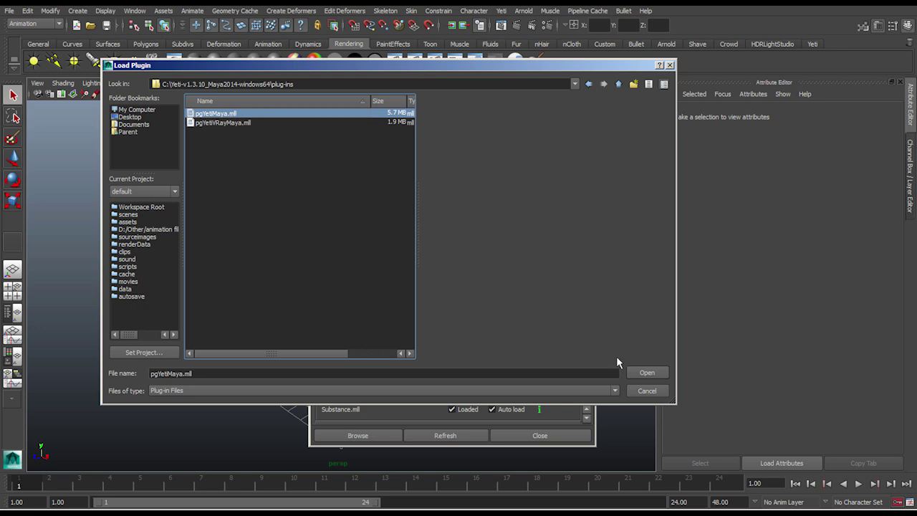
click(645, 372)
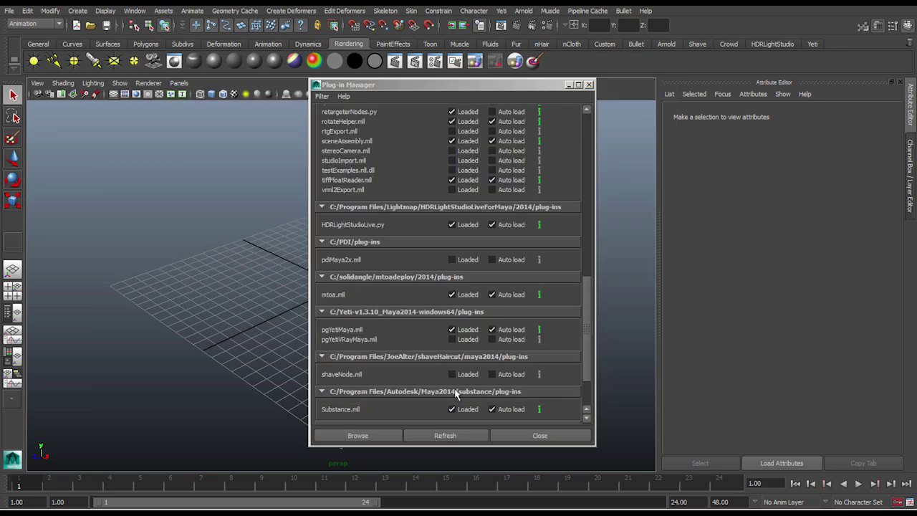
- Close the Plug-in Manager, create a polygon sphere at the grid centre and show its channel attributes
click(522, 435)
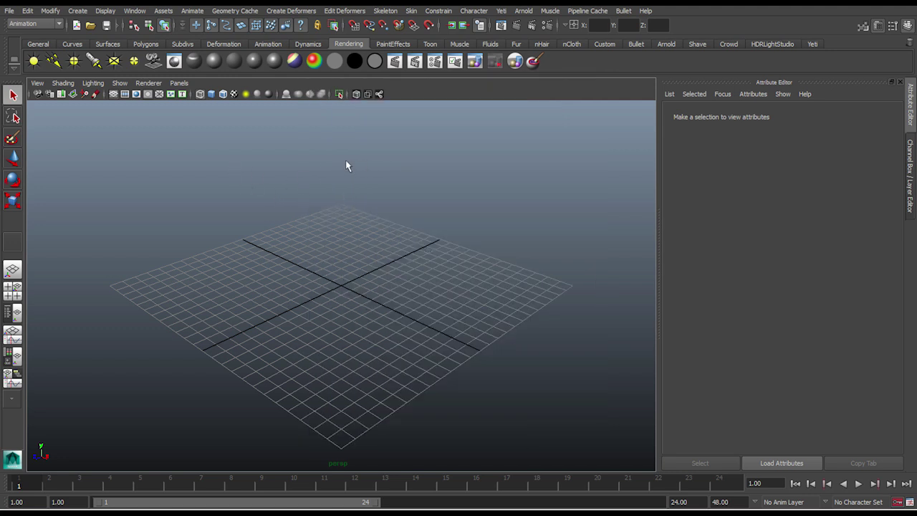
click(152, 44)
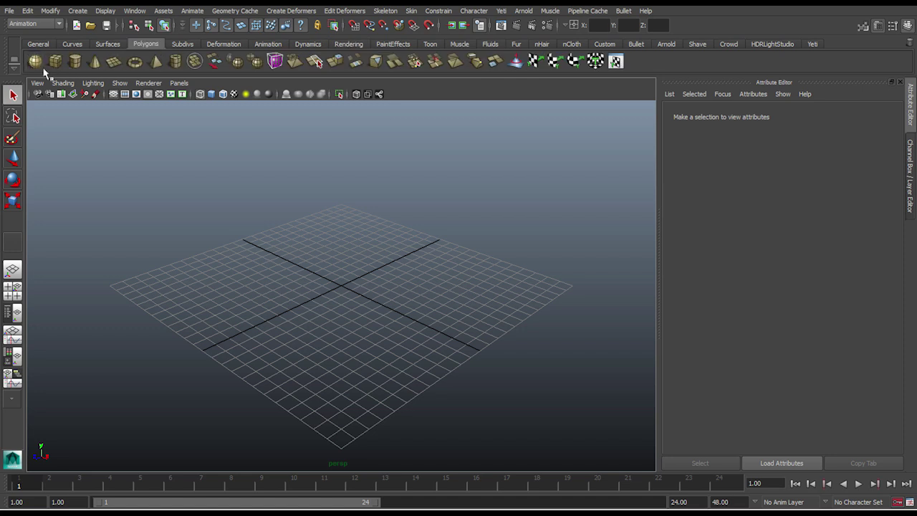
click(34, 61)
click(910, 176)
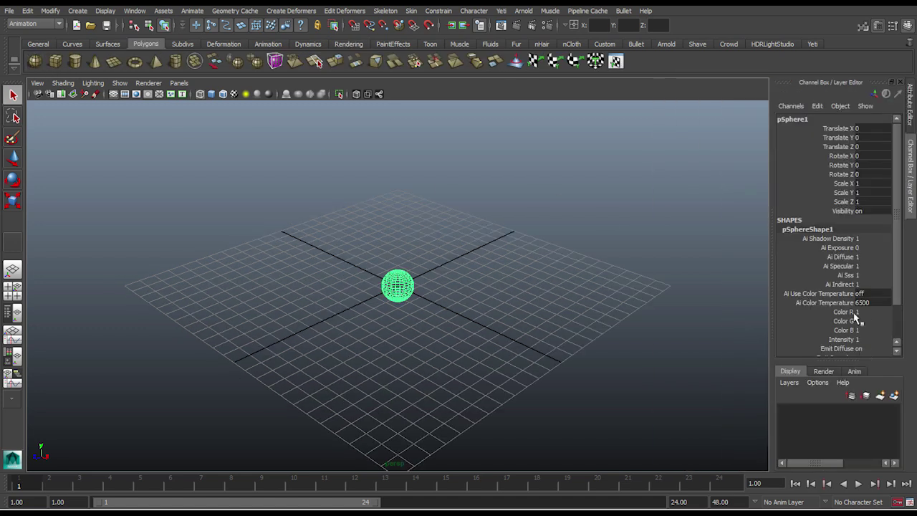
scroll(854, 317, down, 1)
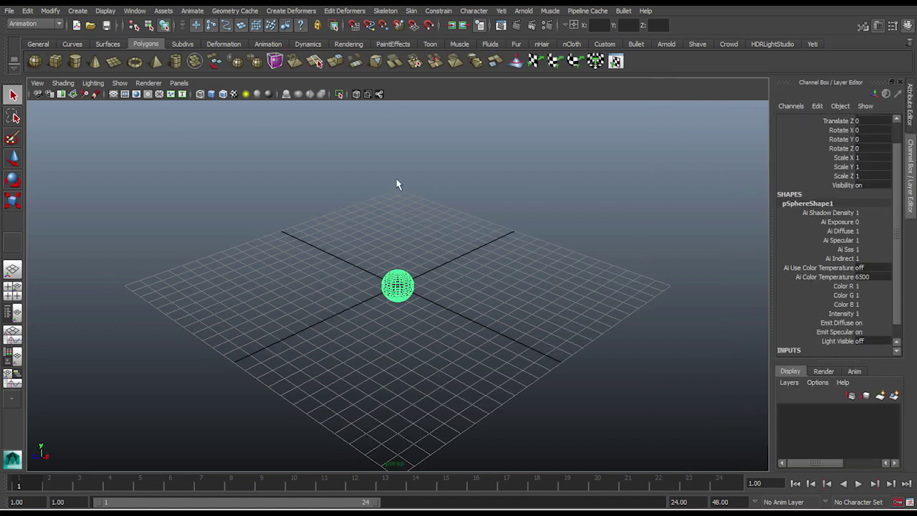
- Create a Yeti node on the selected sphere mesh and open it in the Yeti Graph Editor
click(812, 44)
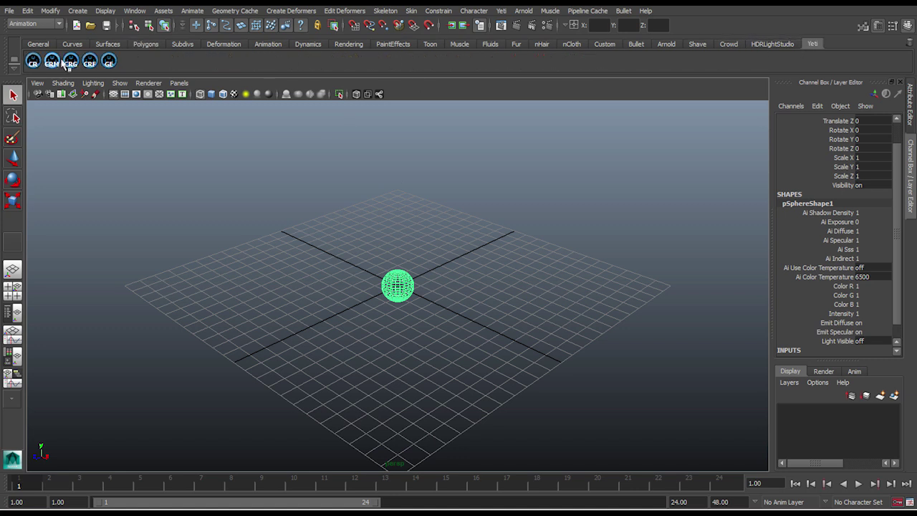
click(52, 62)
click(109, 63)
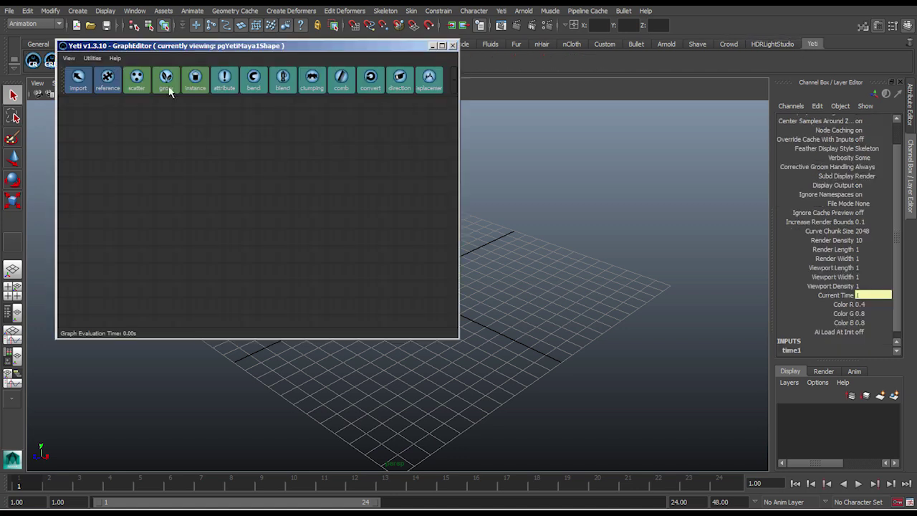
- Add an import node to the Yeti graph and pick the sphere's geometry as its selection
click(79, 78)
double_click(275, 215)
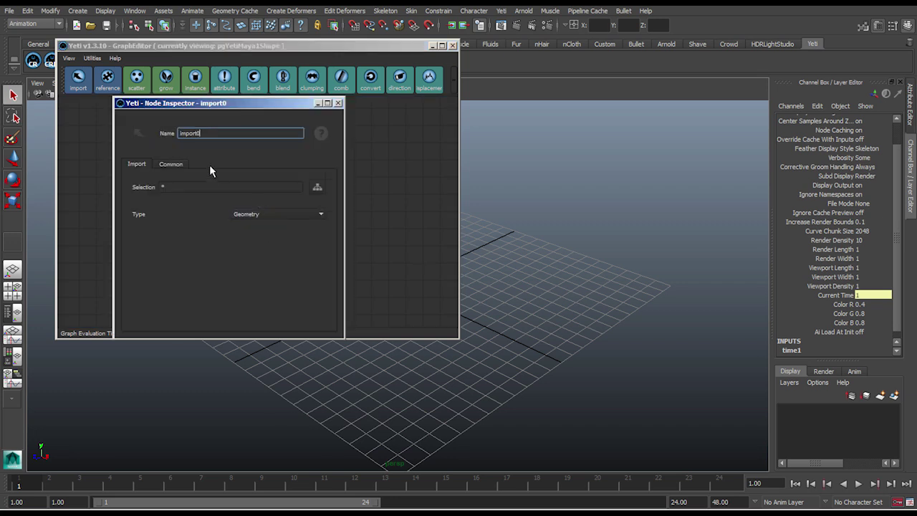
click(317, 187)
click(423, 189)
click(415, 316)
click(338, 102)
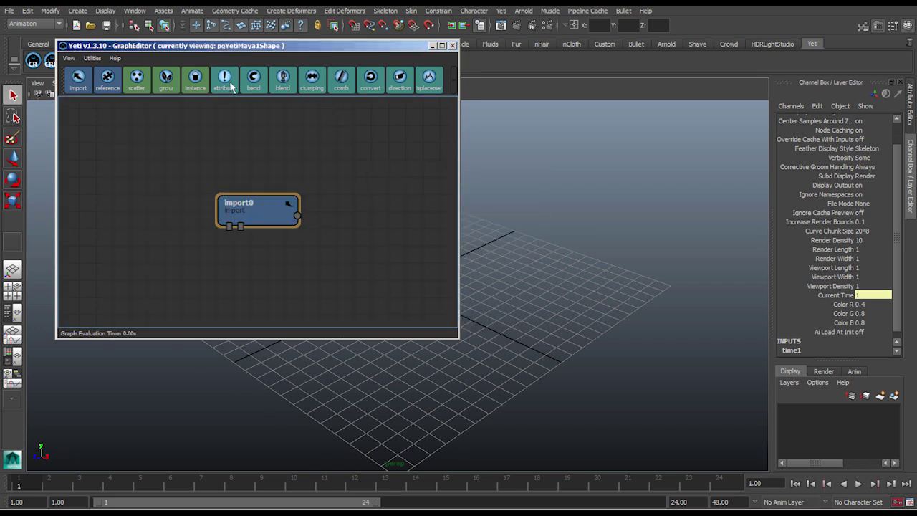
- Add a scatter node after the import node and set its Density Multiplier to 100
click(136, 77)
double_click(298, 215)
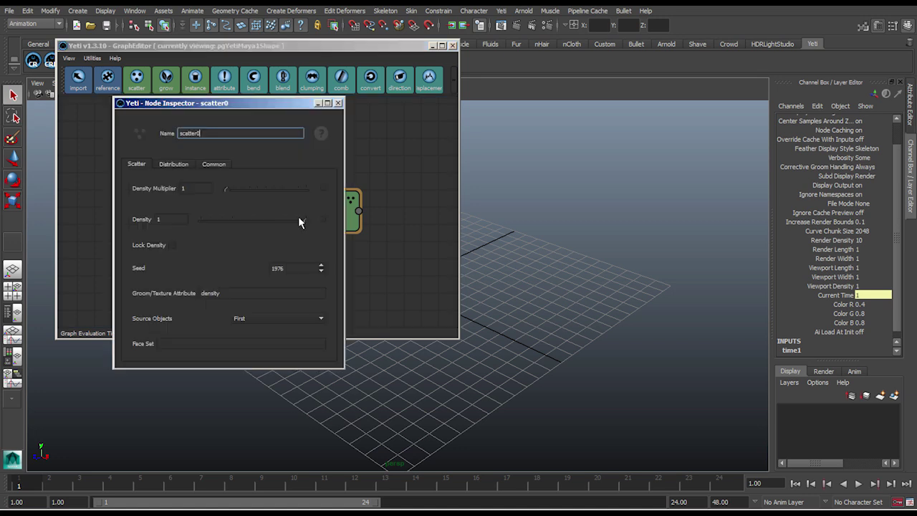
click(192, 188)
text(100)
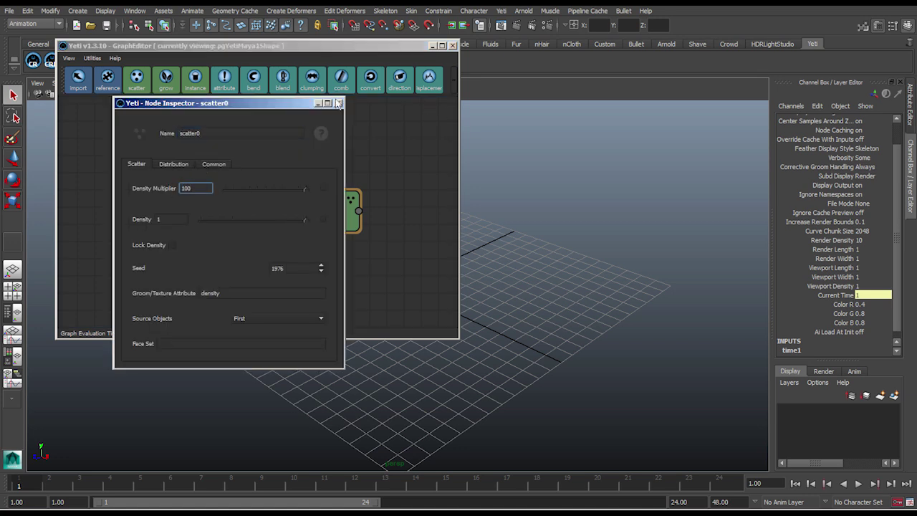
click(338, 102)
- Add a grow node after the scatter node with Minimum Length .4 and Maximum Length .7, and make it the displayed node
click(165, 79)
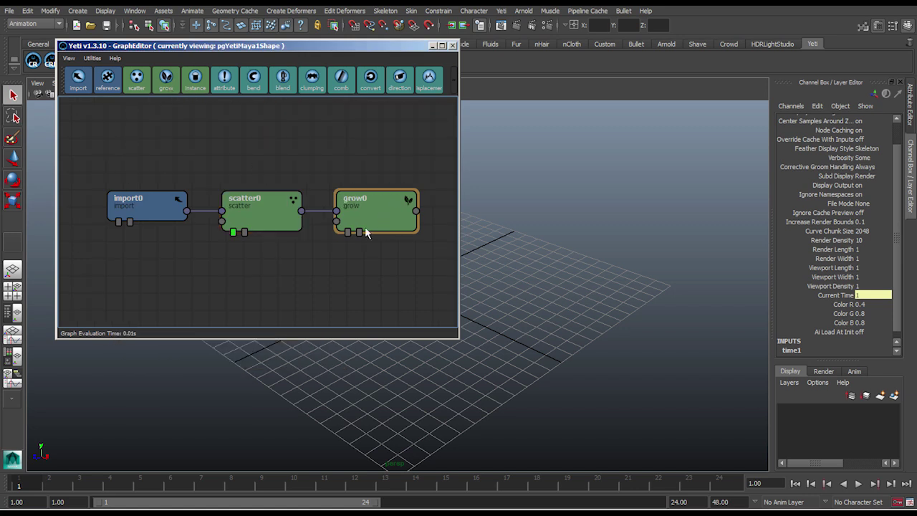
double_click(348, 232)
double_click(191, 213)
text(.4)
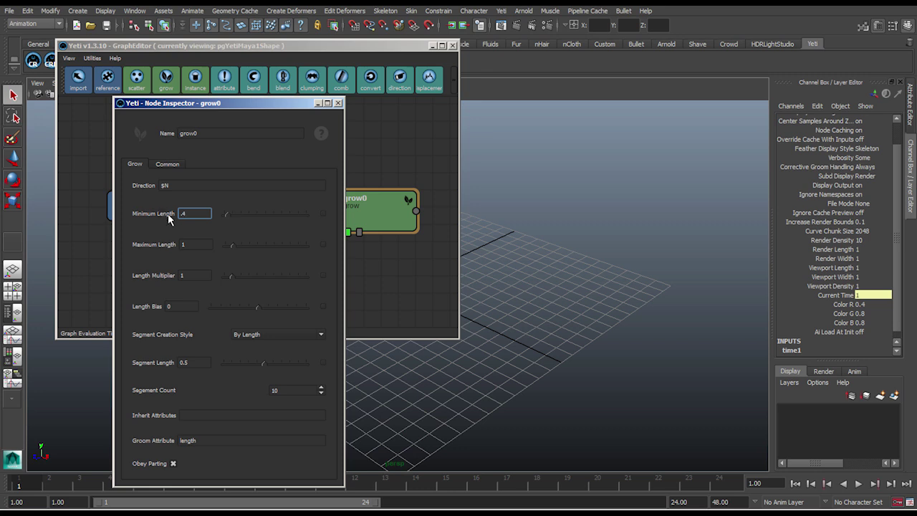
click(188, 244)
text(.7)
click(338, 104)
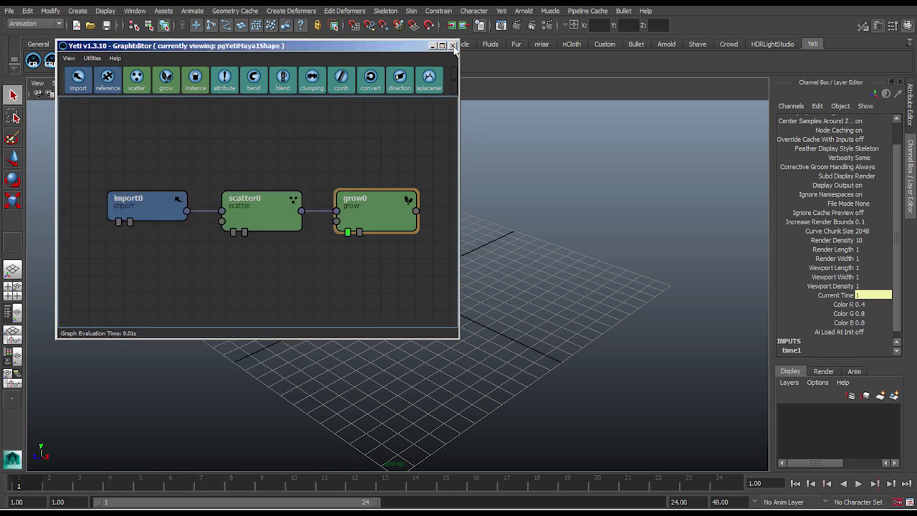
- Close the Graph Editor, hide the viewport grid and display the furry sphere smooth shaded
drag(418, 47, 389, 62)
click(423, 60)
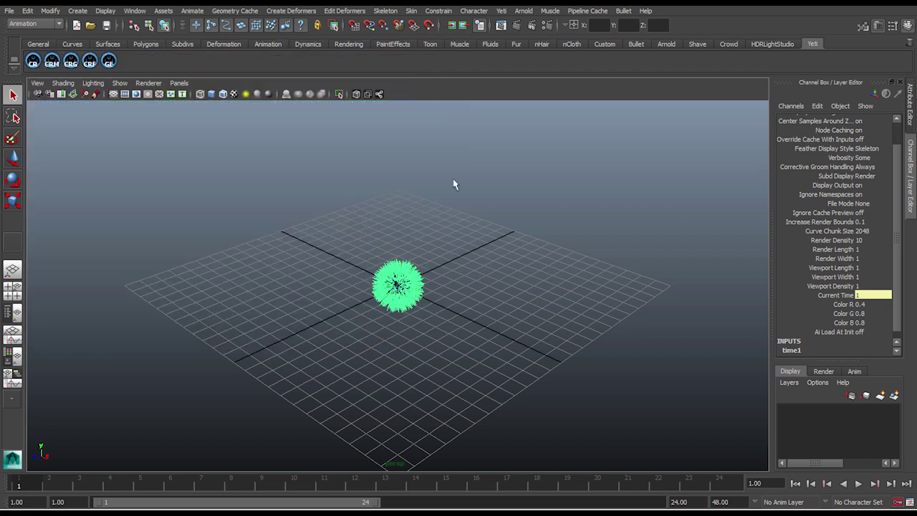
scroll(428, 245, up, 10)
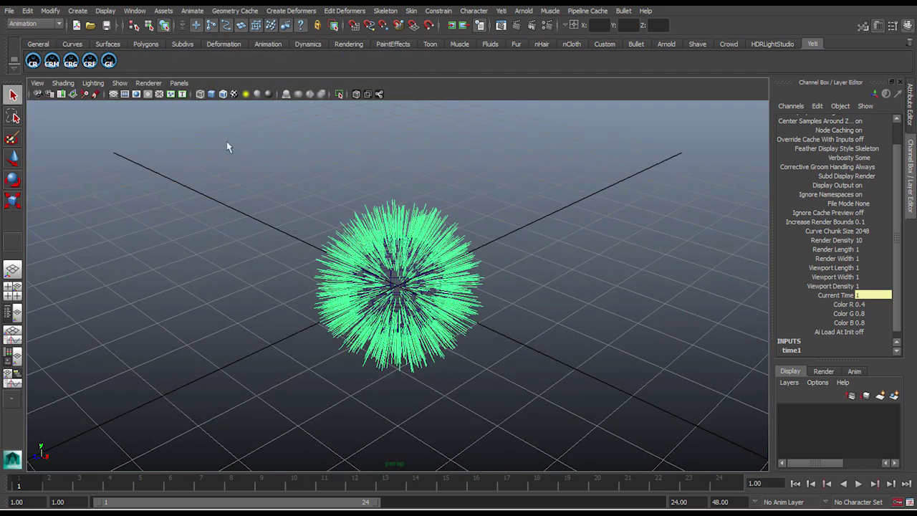
click(124, 94)
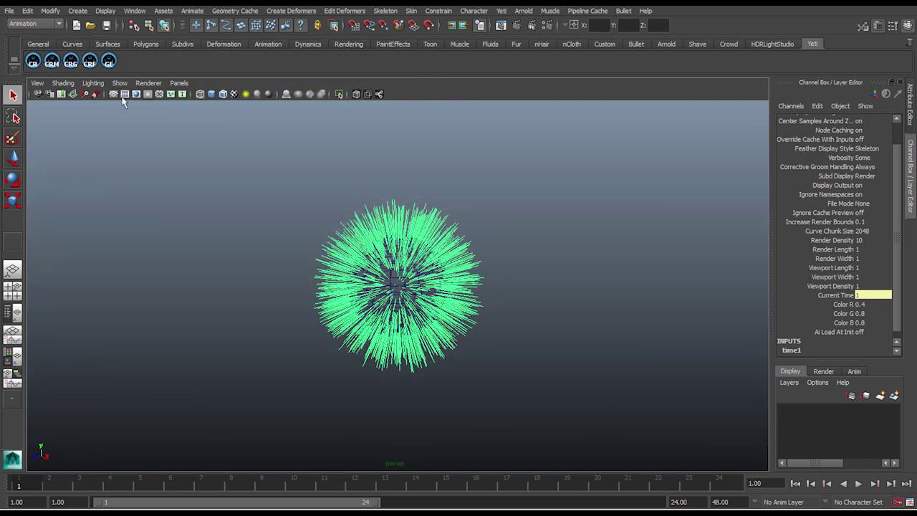
click(211, 94)
scroll(402, 284, up, 5)
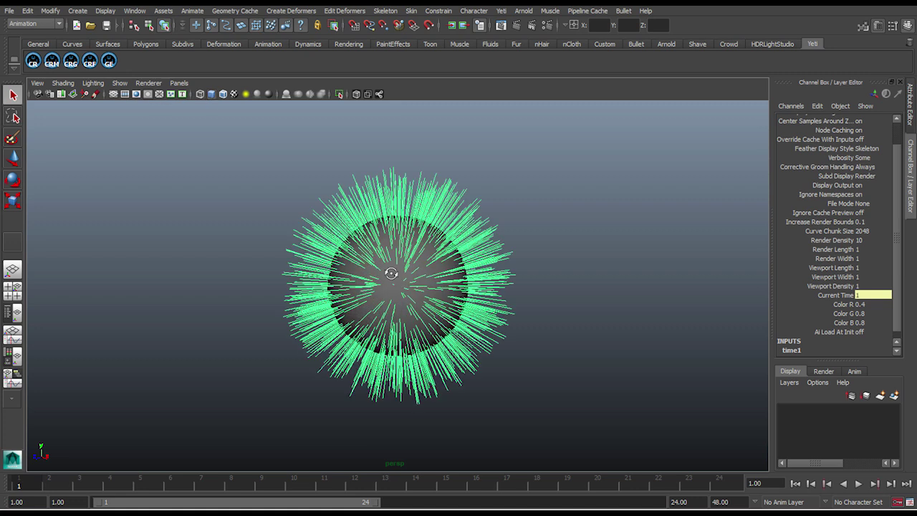
scroll(402, 285, up, 2)
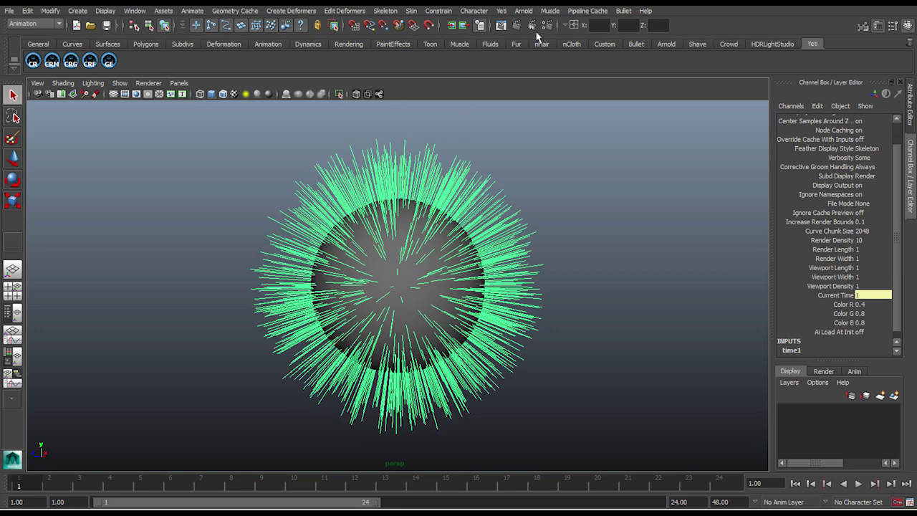
- Add an Arnold skydome light, try an Arnold test render of the perspective view and close the Render View
click(524, 11)
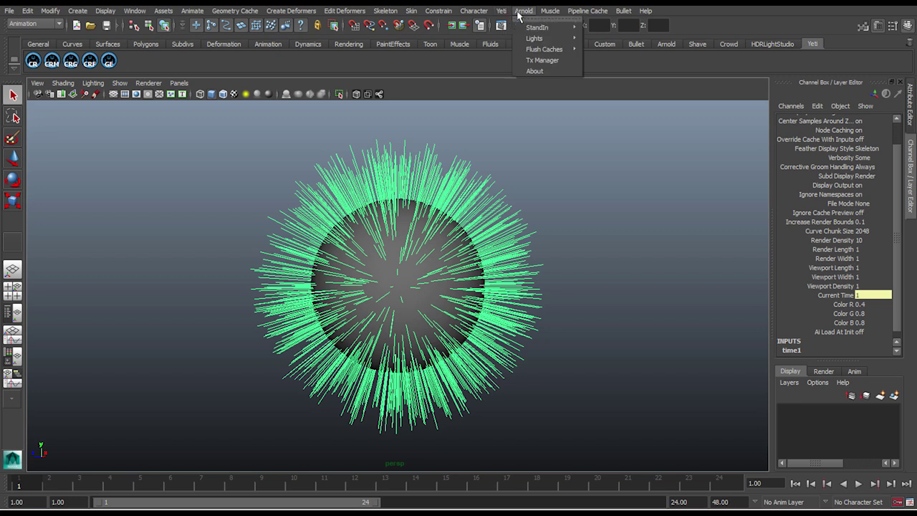
mouse_move(571, 38)
click(613, 56)
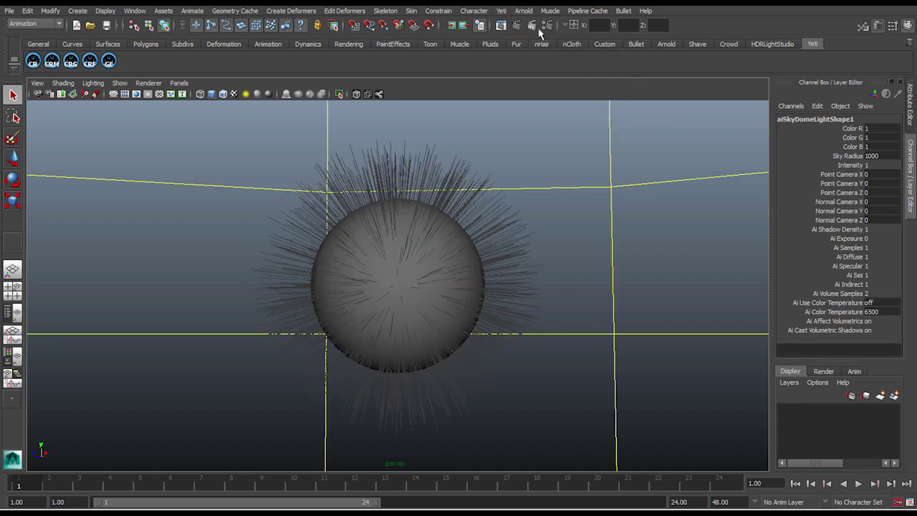
click(532, 26)
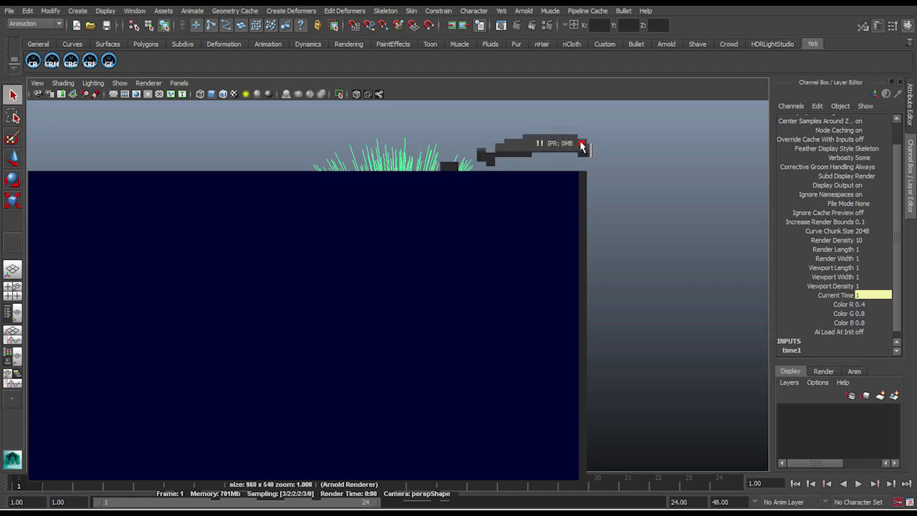
click(584, 118)
- With Arnold Renderer chosen in the Render Settings, set the Procedural Search Path to C:\Yeti-v1.3.10_Maya2014-windows64\bin
click(544, 25)
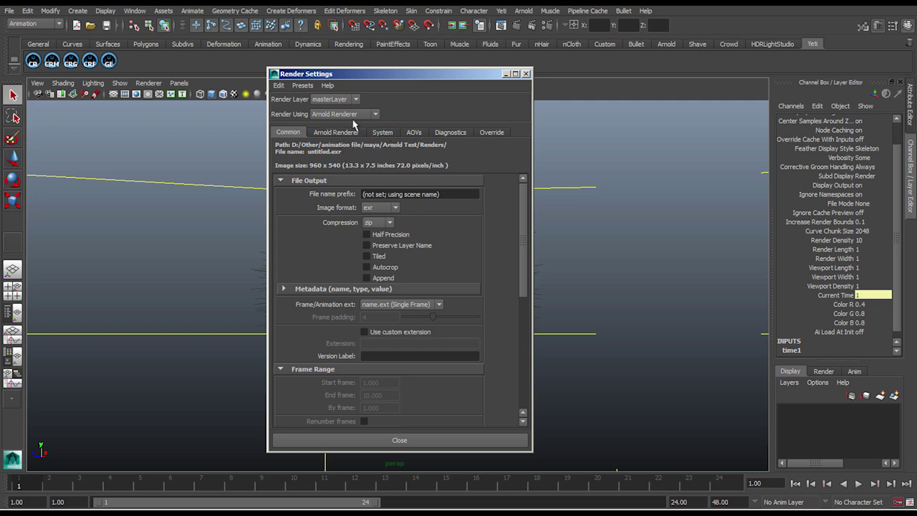
click(358, 114)
click(368, 147)
click(383, 132)
scroll(389, 218, down, 3)
click(422, 356)
text(C:\Yeti-v1.3.10_Maya2014-windows64)
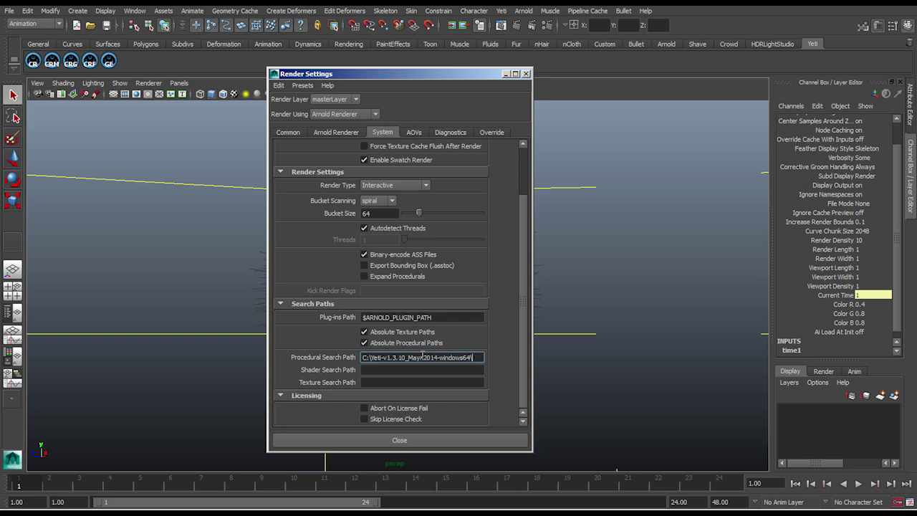
text(bin)
key(Tab)
key(Tab)
key(Tab)
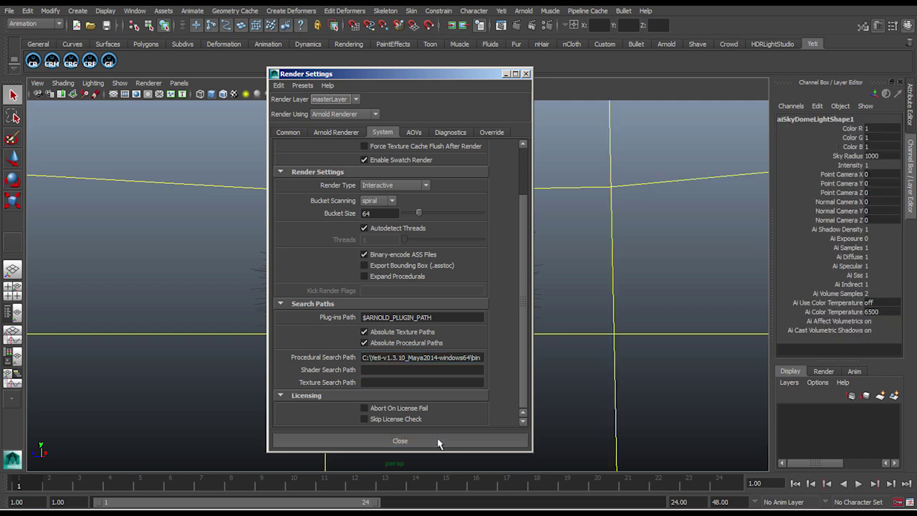
- Close the Render Settings and render the fur-covered sphere from the perspective camera with Arnold
click(438, 441)
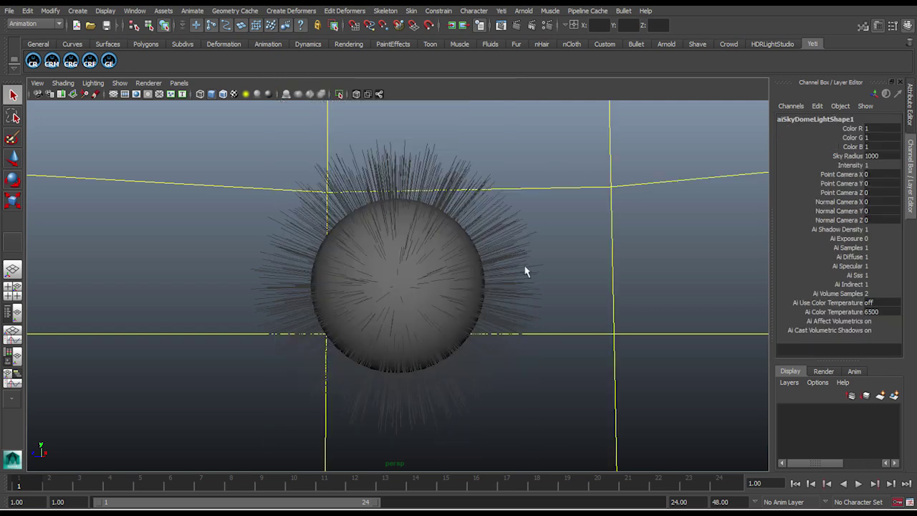
click(530, 25)
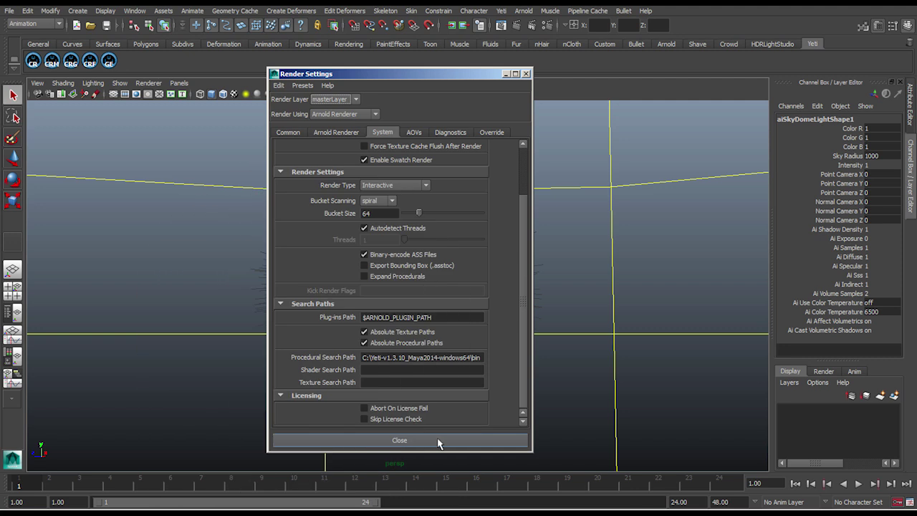
click(439, 444)
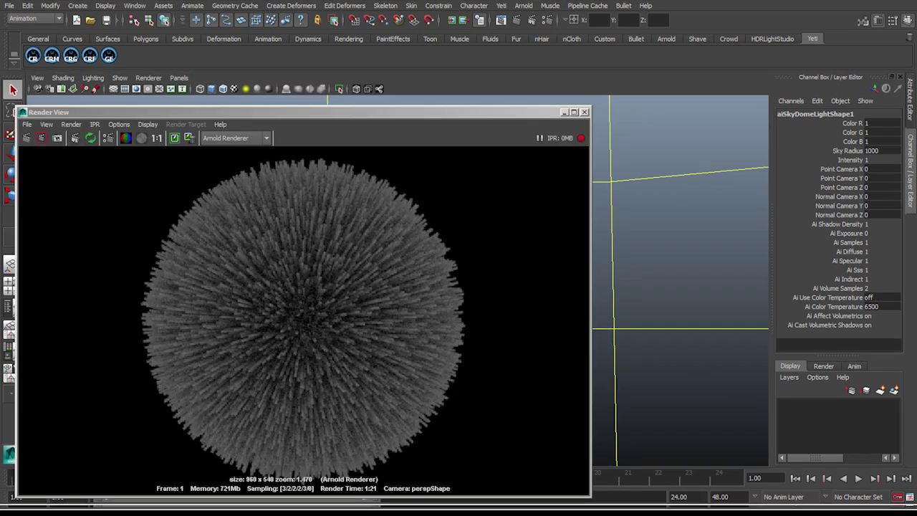